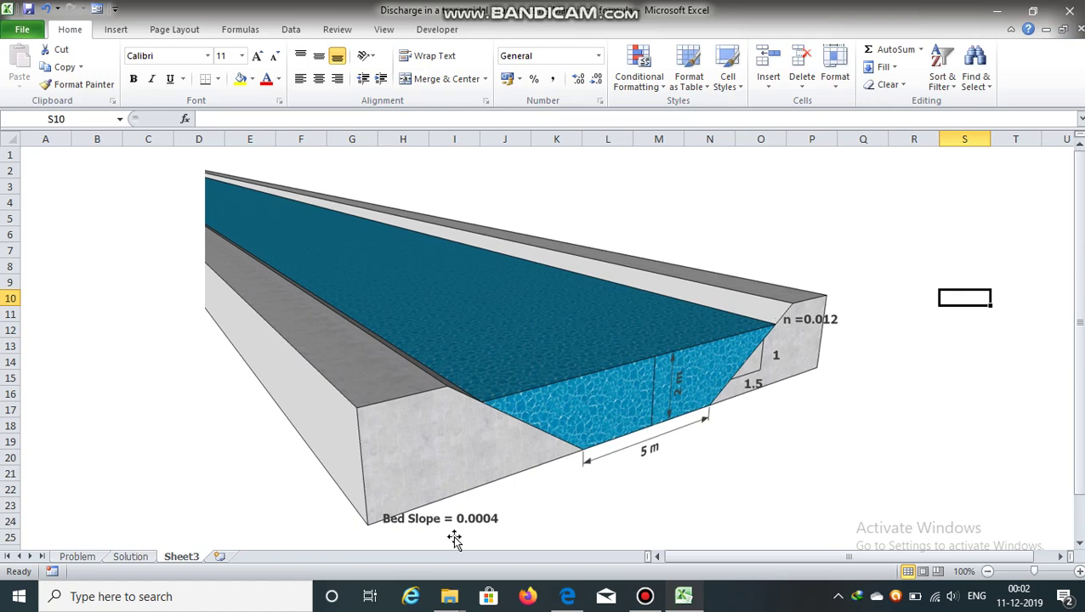
# Step: Switch to the Problem sheet showing the trapezoidal channel question and drawings
pyautogui.click(93, 558)
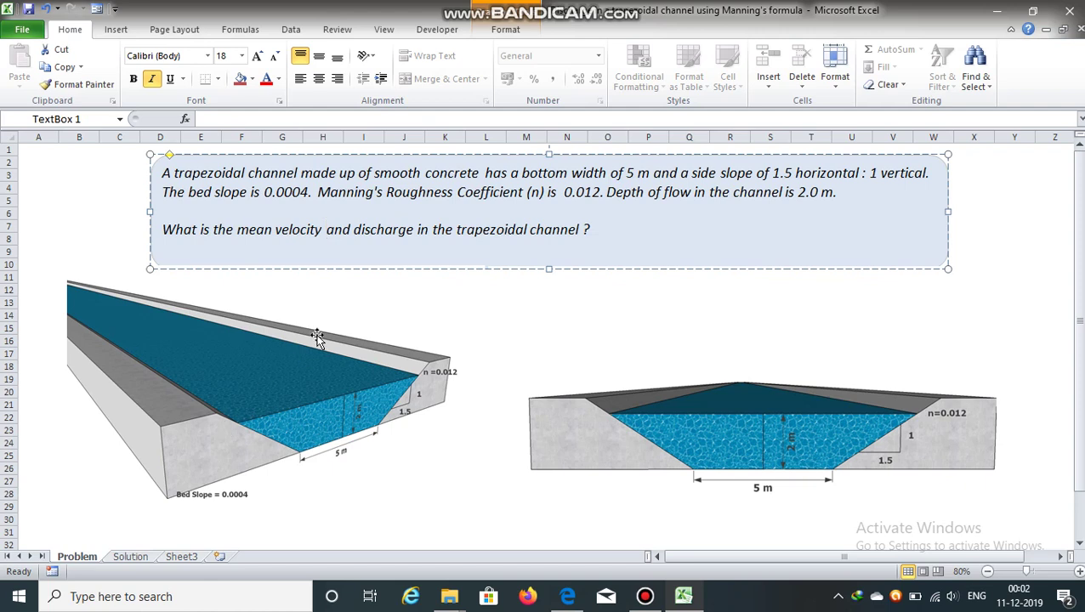
# Step: Highlight 'velocity' and 'discharge' in the question text, then switch to the Solution sheet
pyautogui.moveTo(276, 230); pyautogui.dragTo(414, 231)
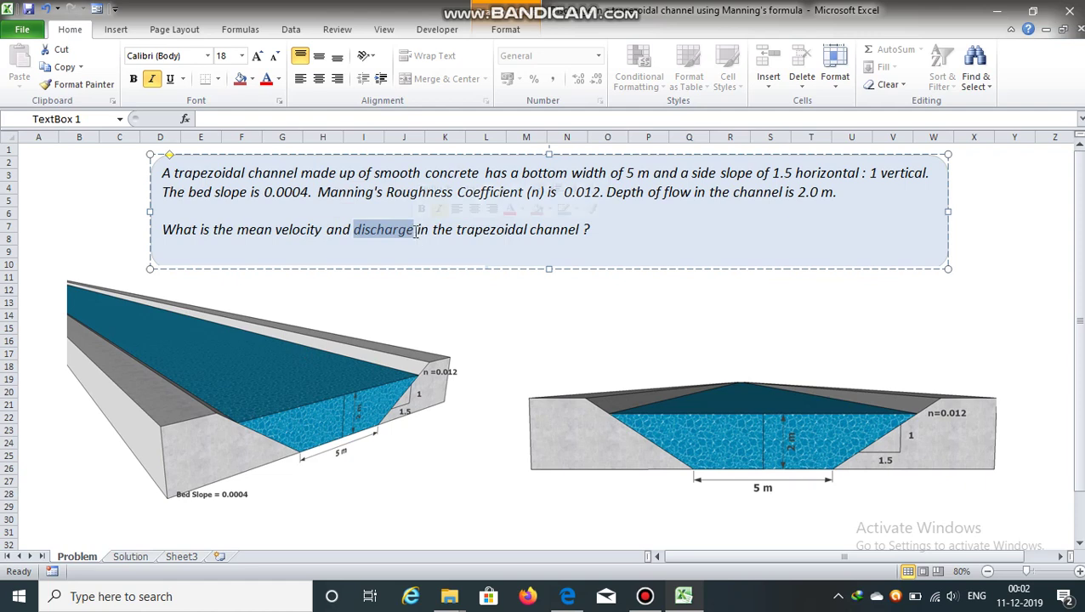
pyautogui.click(391, 277)
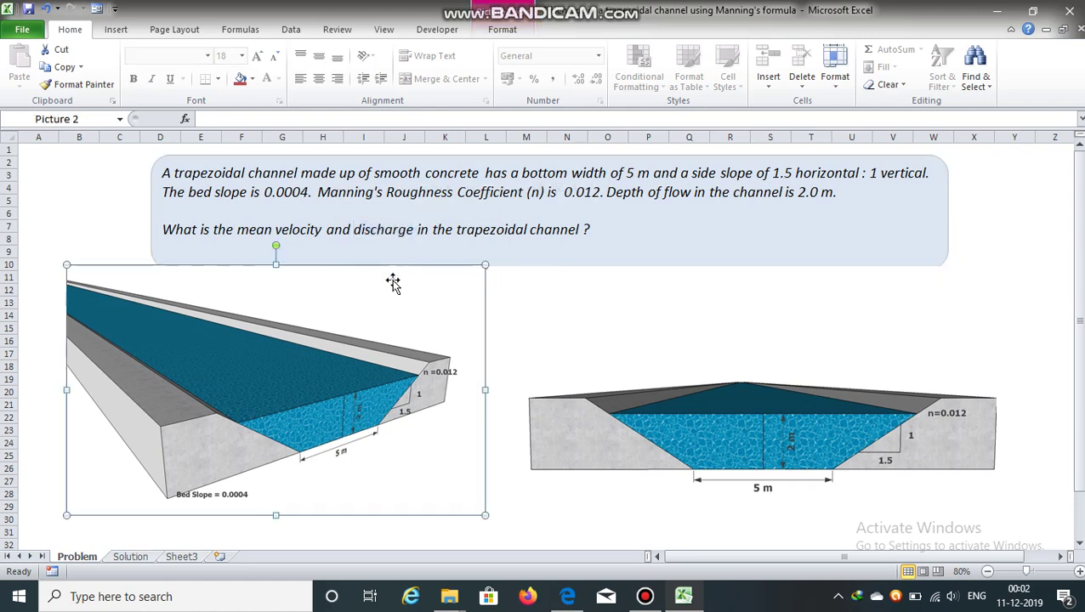
pyautogui.click(302, 240)
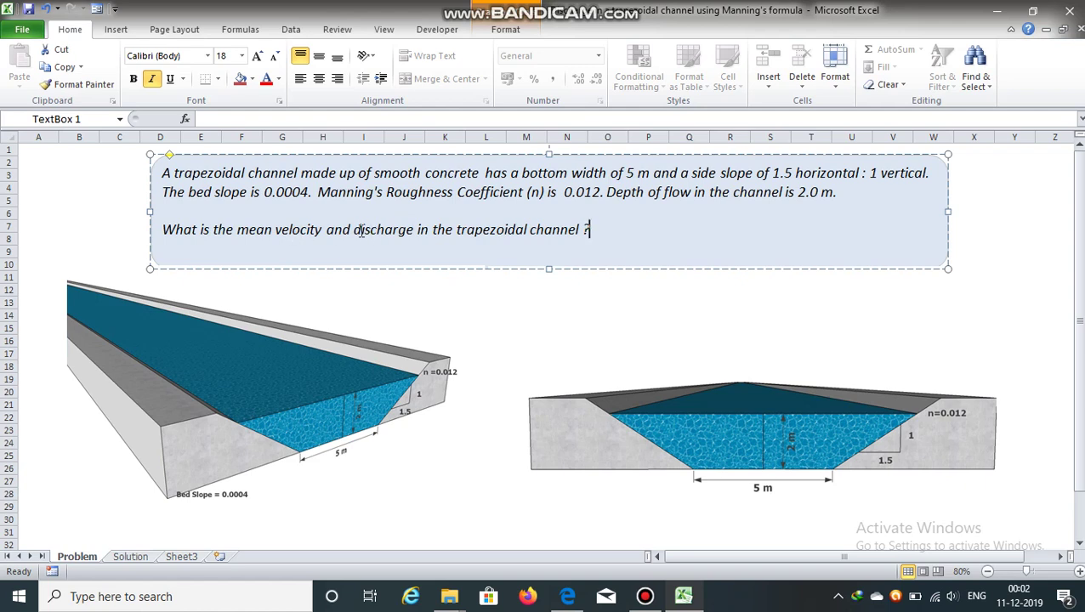
pyautogui.moveTo(356, 231); pyautogui.dragTo(409, 239)
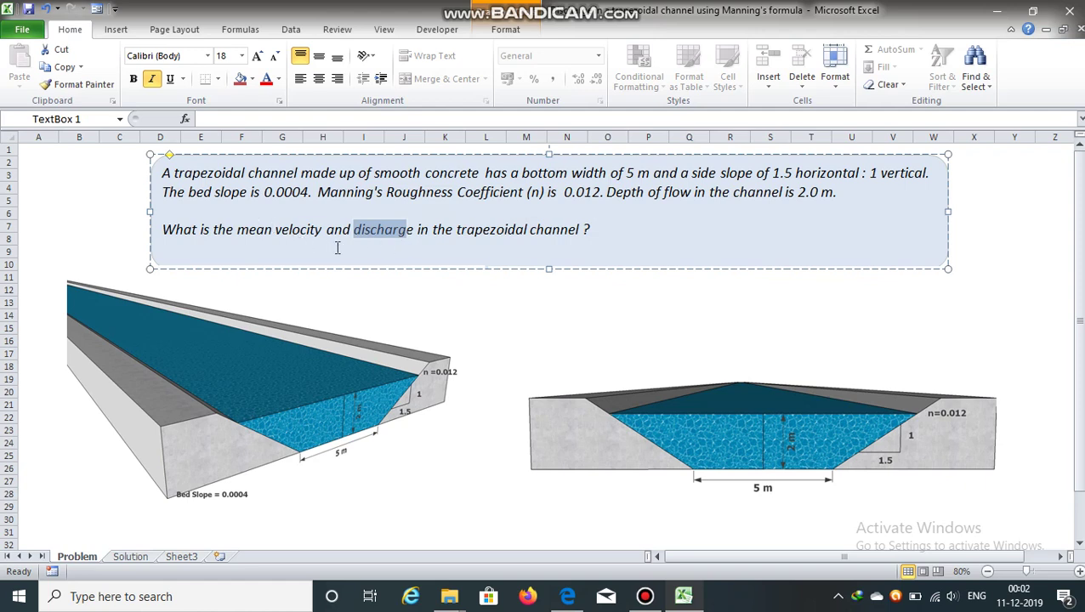
pyautogui.press('End')
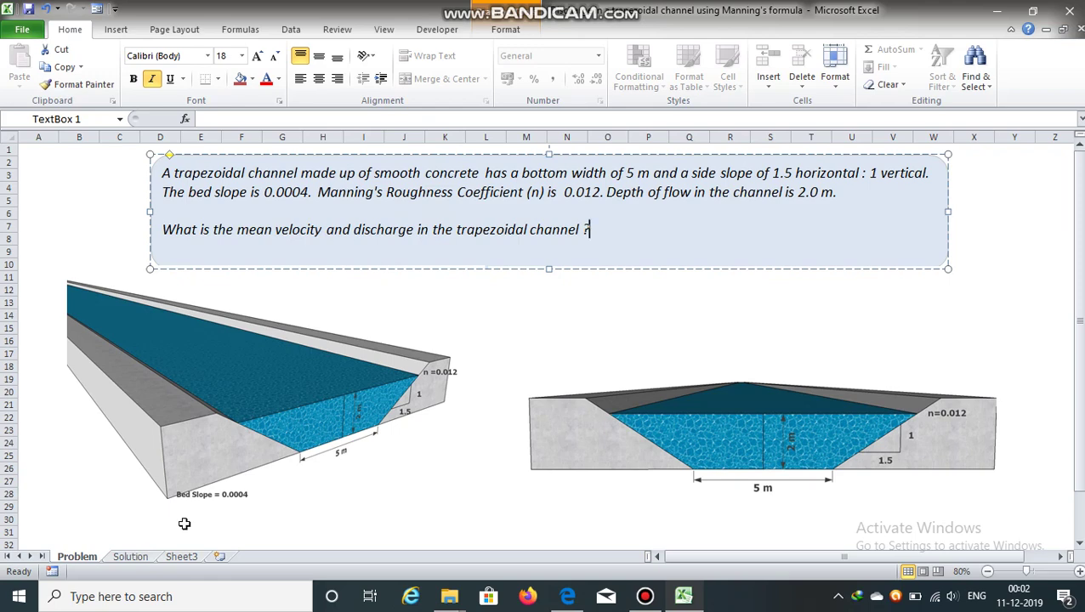
pyautogui.click(146, 556)
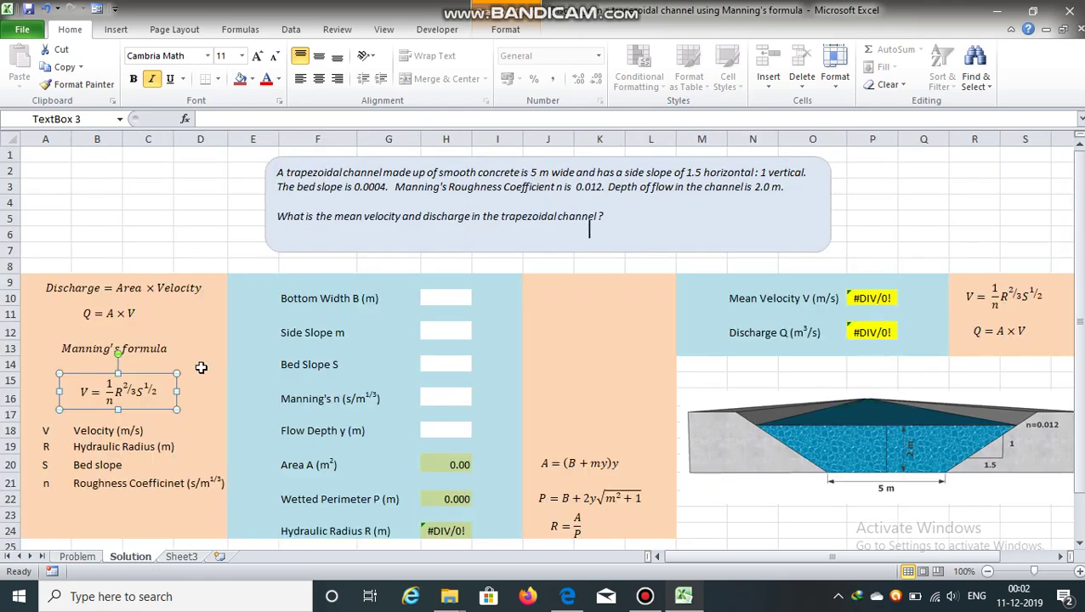
pyautogui.click(202, 366)
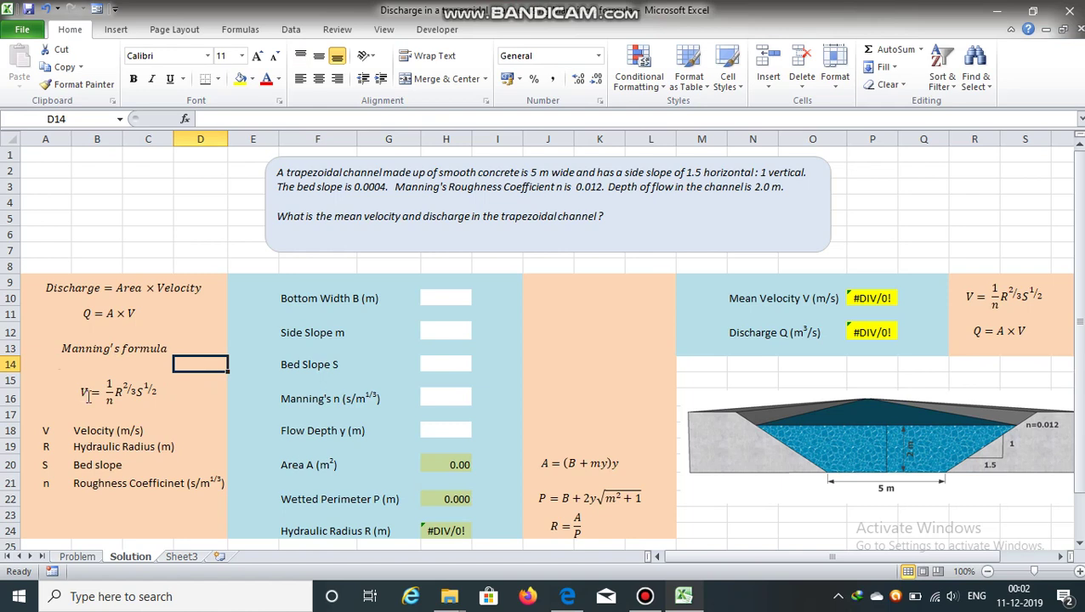
pyautogui.click(151, 402)
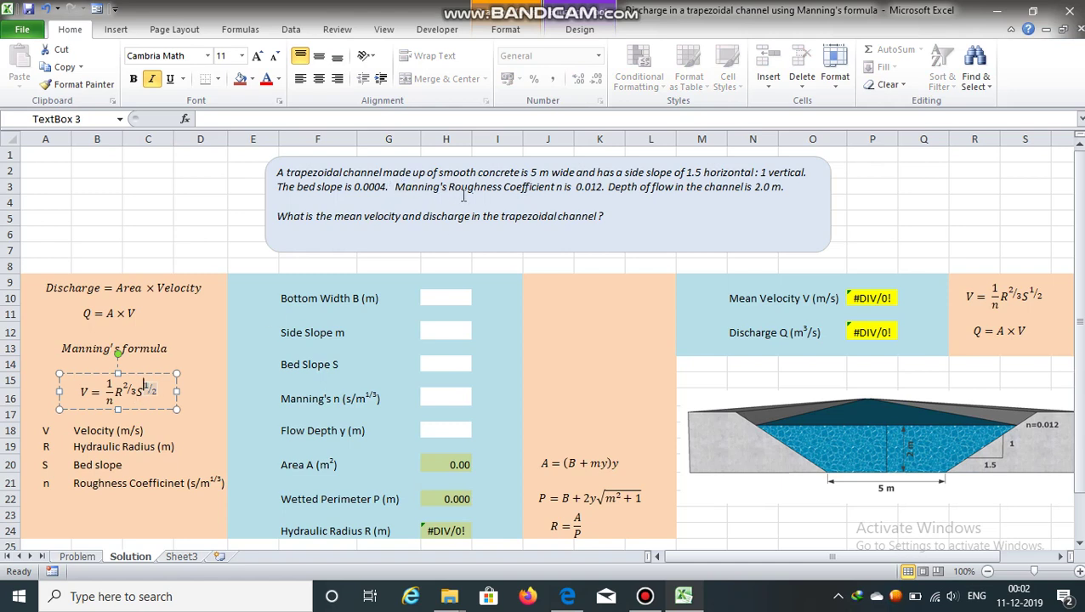
pyautogui.click(195, 361)
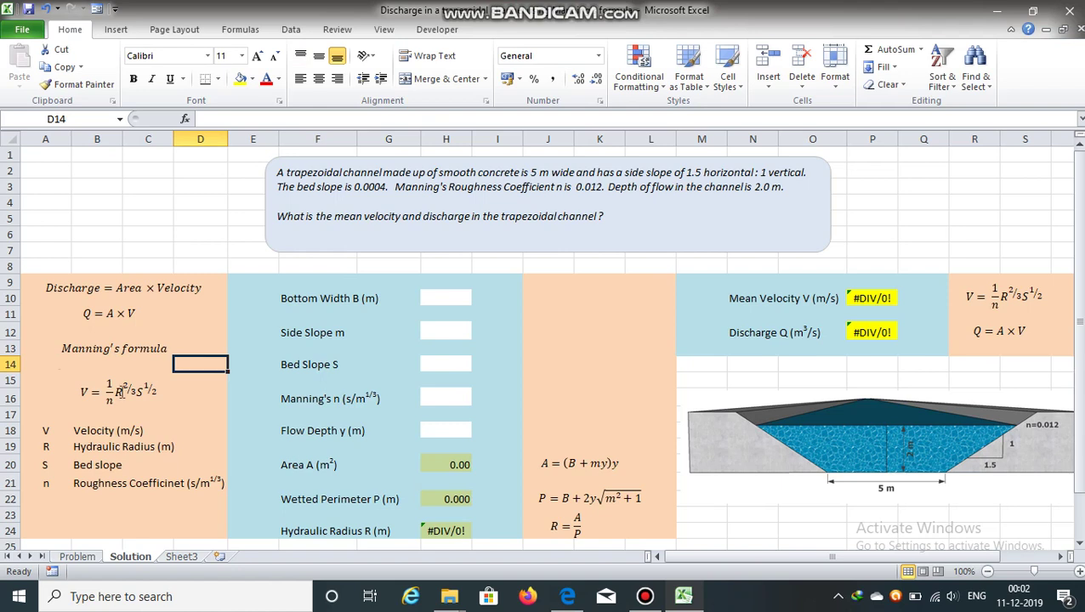
pyautogui.click(82, 389)
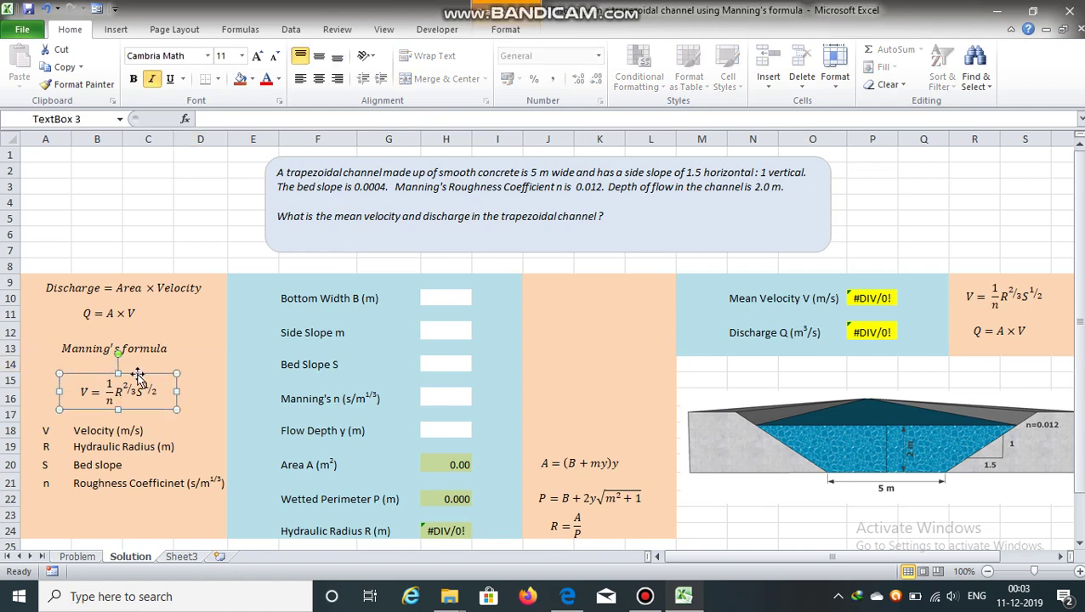
pyautogui.click(194, 380)
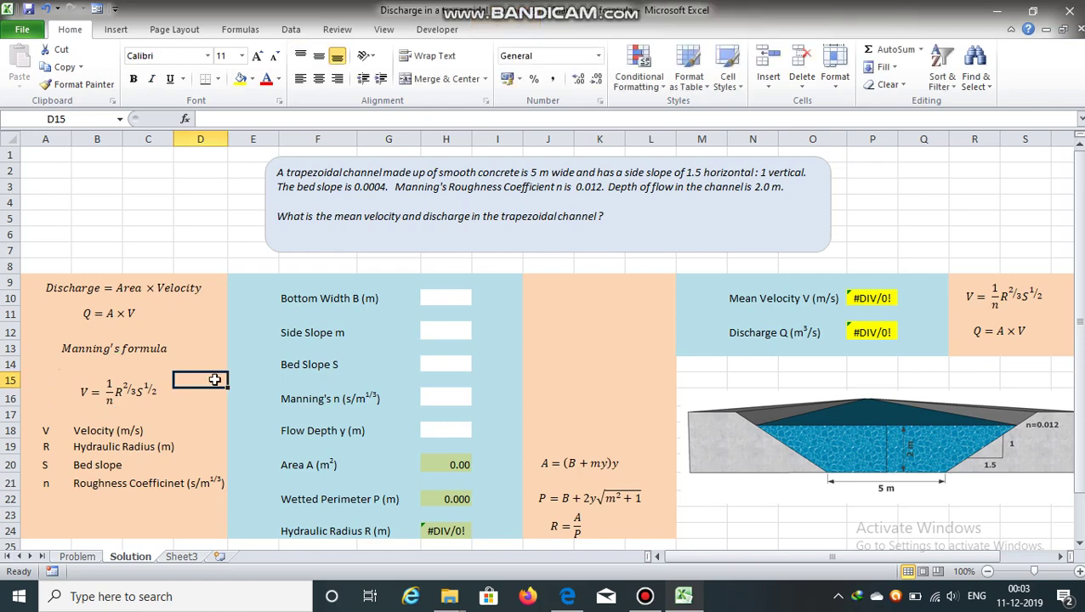
pyautogui.moveTo(1082, 245); pyautogui.dragTo(1081, 266)
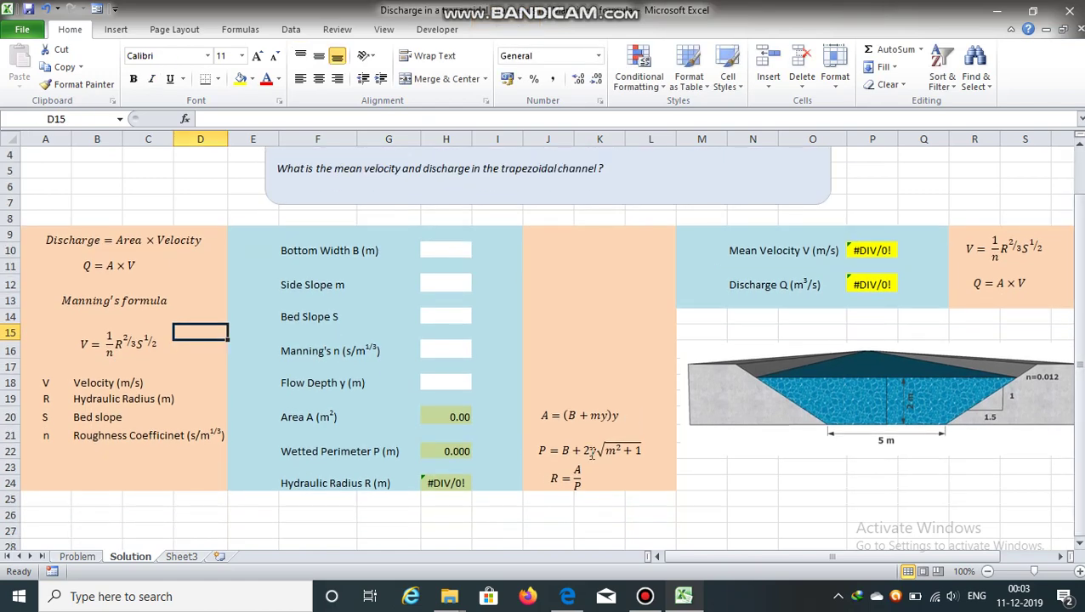
pyautogui.click(563, 479)
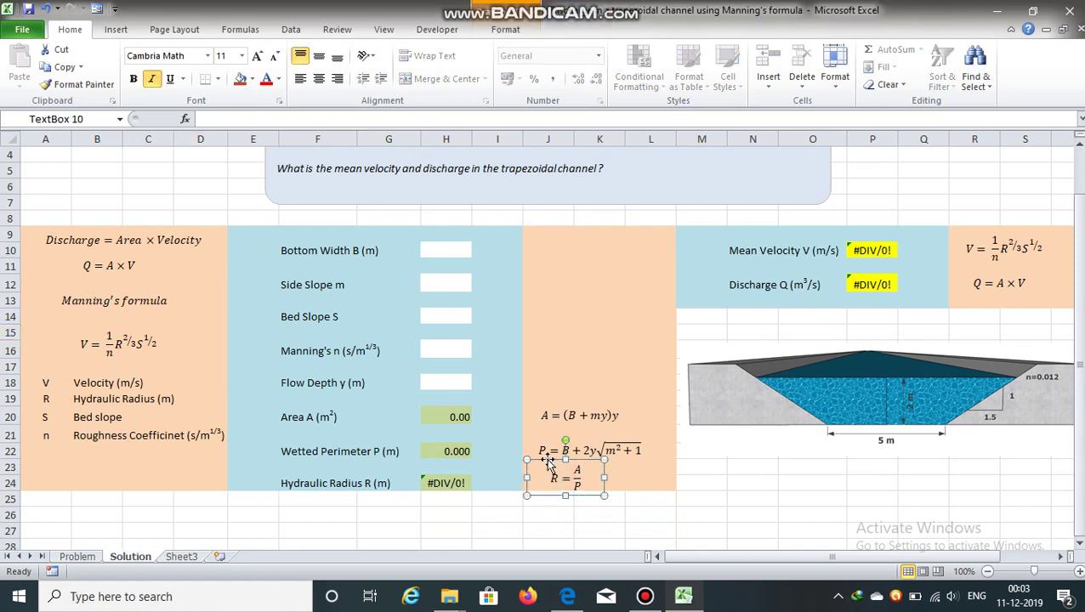
pyautogui.click(618, 479)
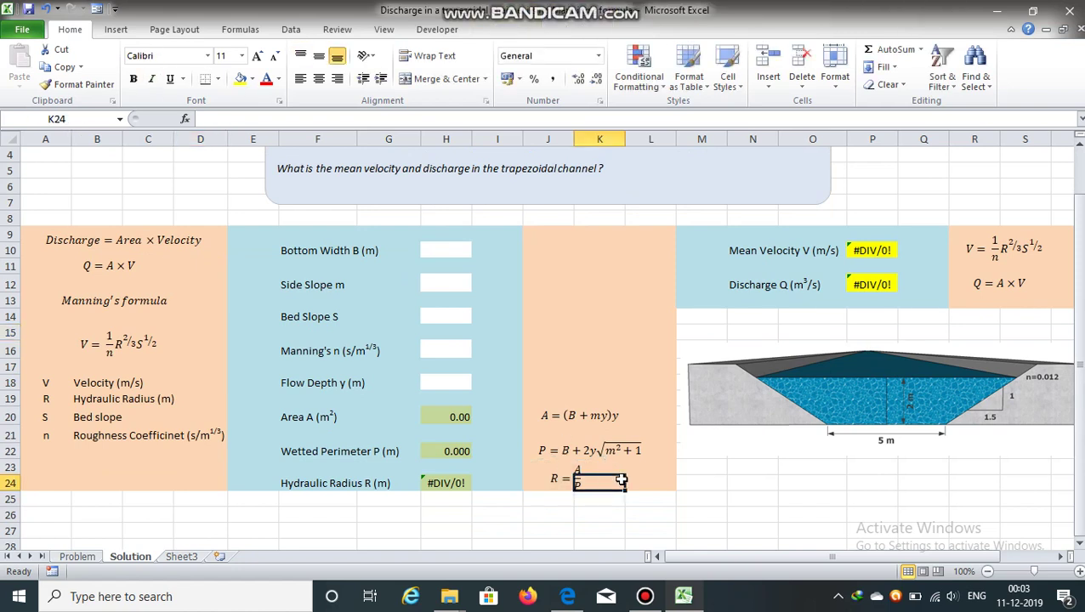
pyautogui.click(88, 343)
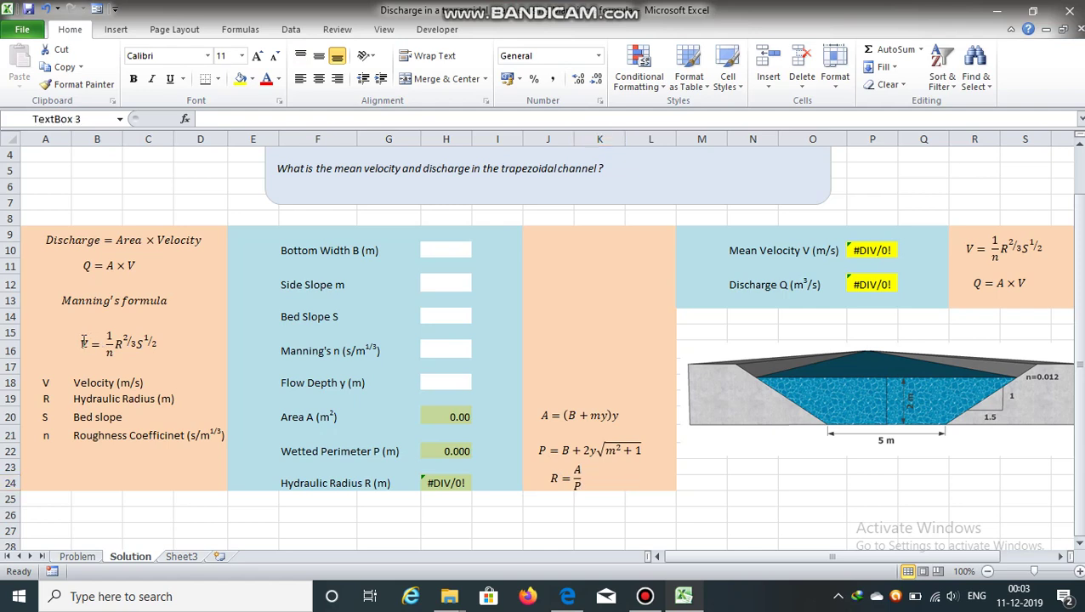
pyautogui.click(109, 266)
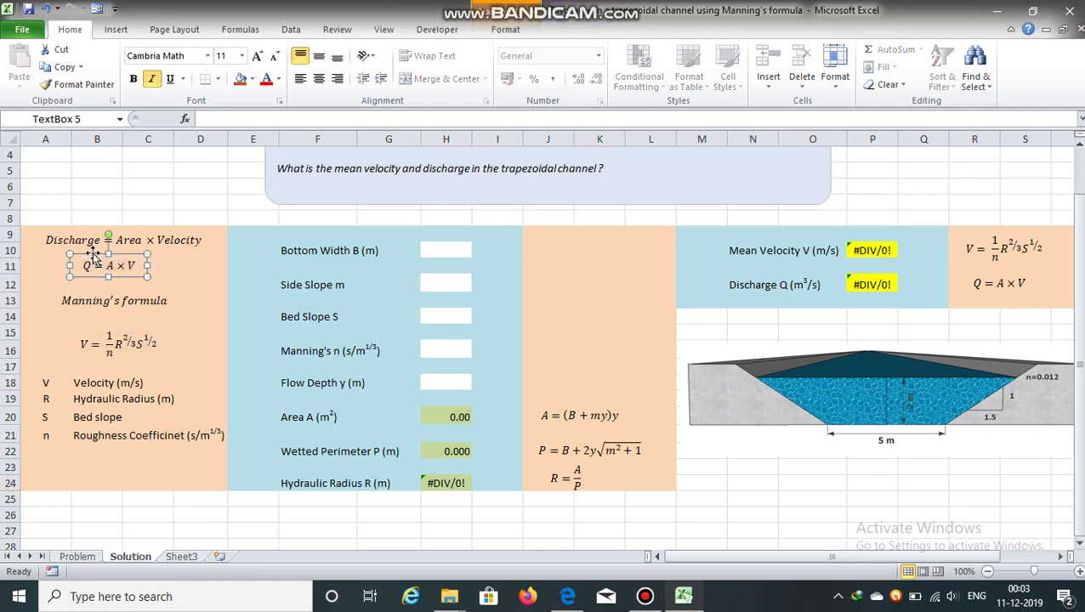
pyautogui.click(167, 283)
pyautogui.moveTo(1082, 317); pyautogui.dragTo(1079, 303)
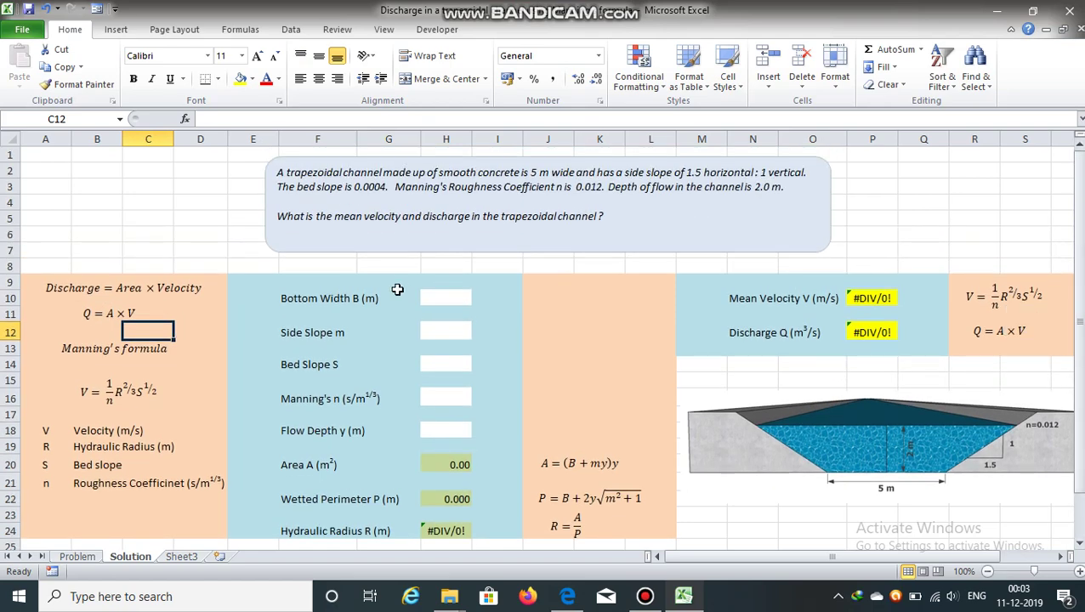
pyautogui.click(434, 302)
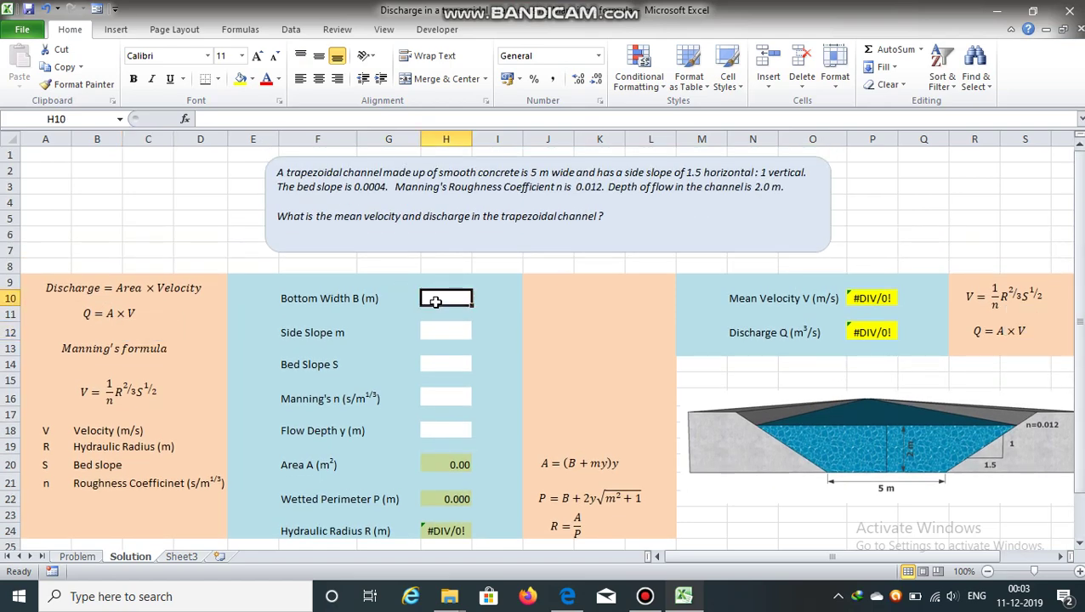
# Step: Enter bottom width 5 and side slope 1.5 in the channel inputs
pyautogui.write('5')
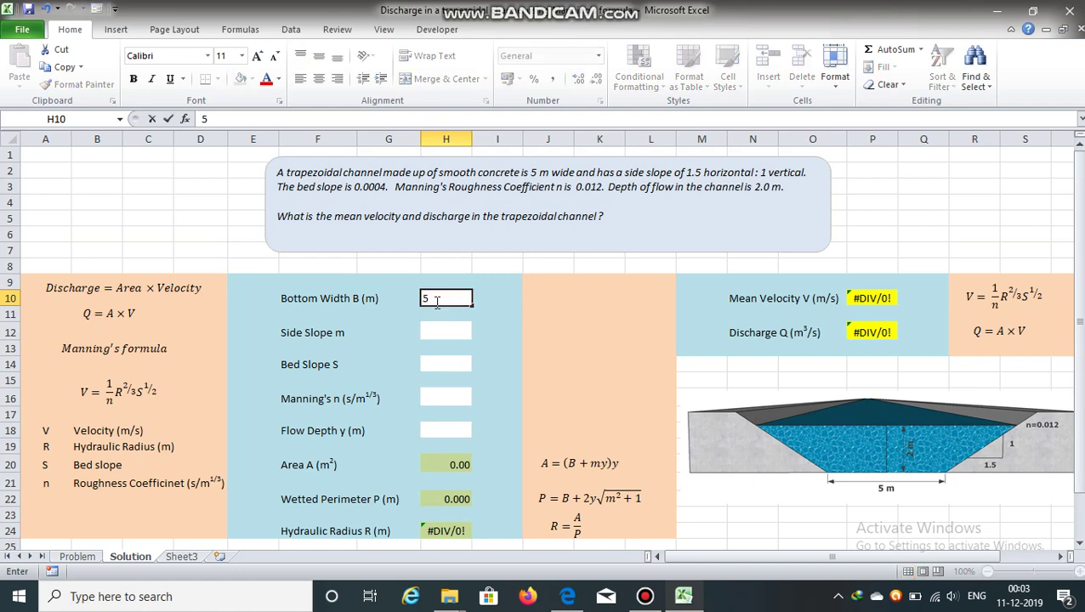
pyautogui.press('Return')
pyautogui.press('Return')
pyautogui.write('1')
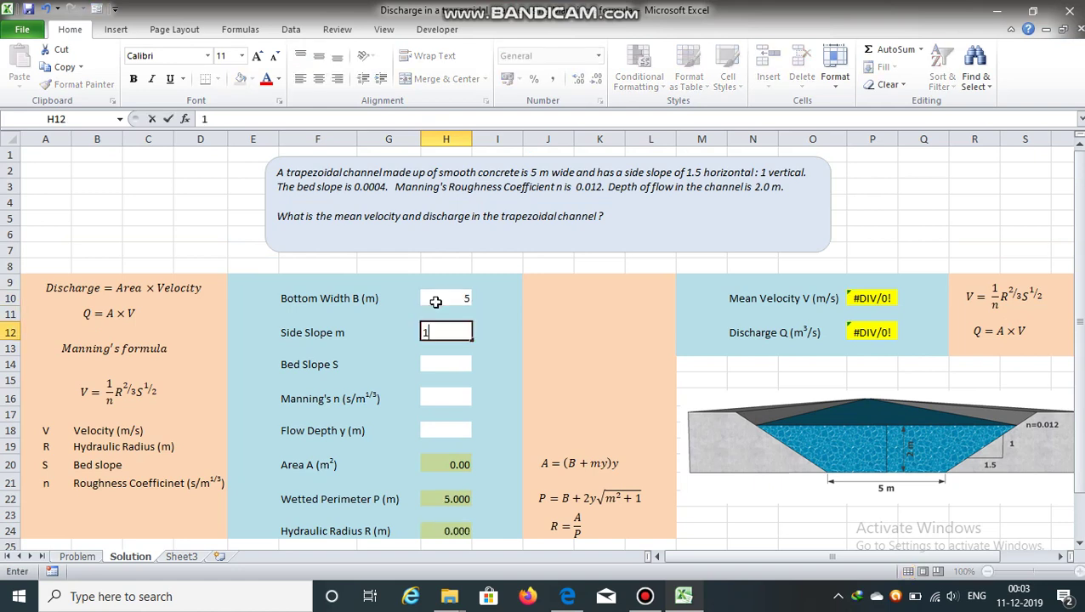
pyautogui.write('.5')
pyautogui.press('Return')
# Step: Enter bed slope 0.0004, Manning's n 0.012 and flow depth 2, giving velocity 1.996 and discharge 31.93
pyautogui.press('Return')
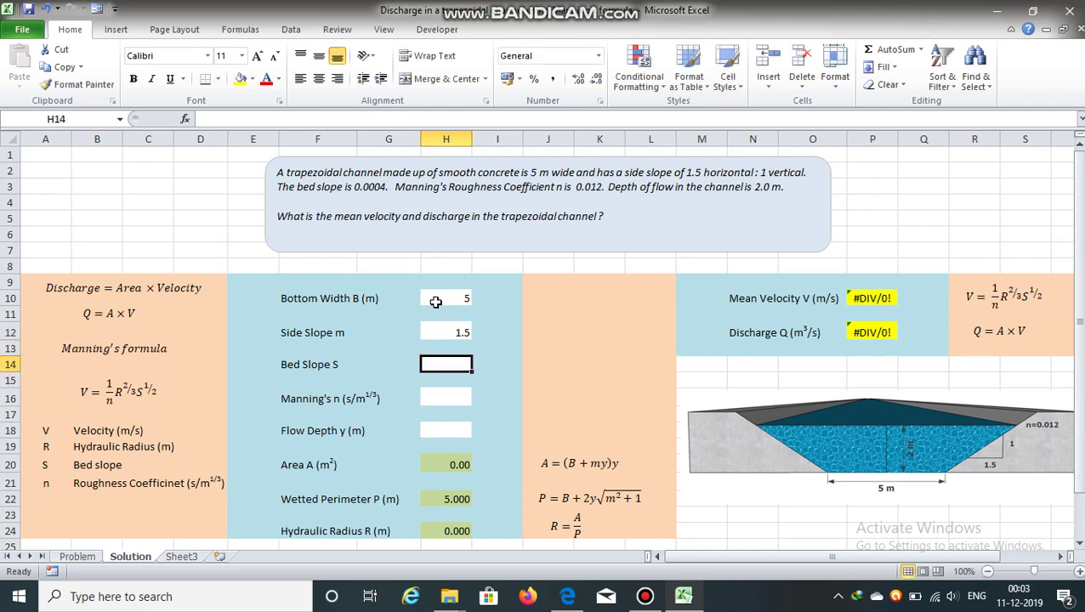
pyautogui.write('0.0004')
pyautogui.press('Return')
pyautogui.press('Return')
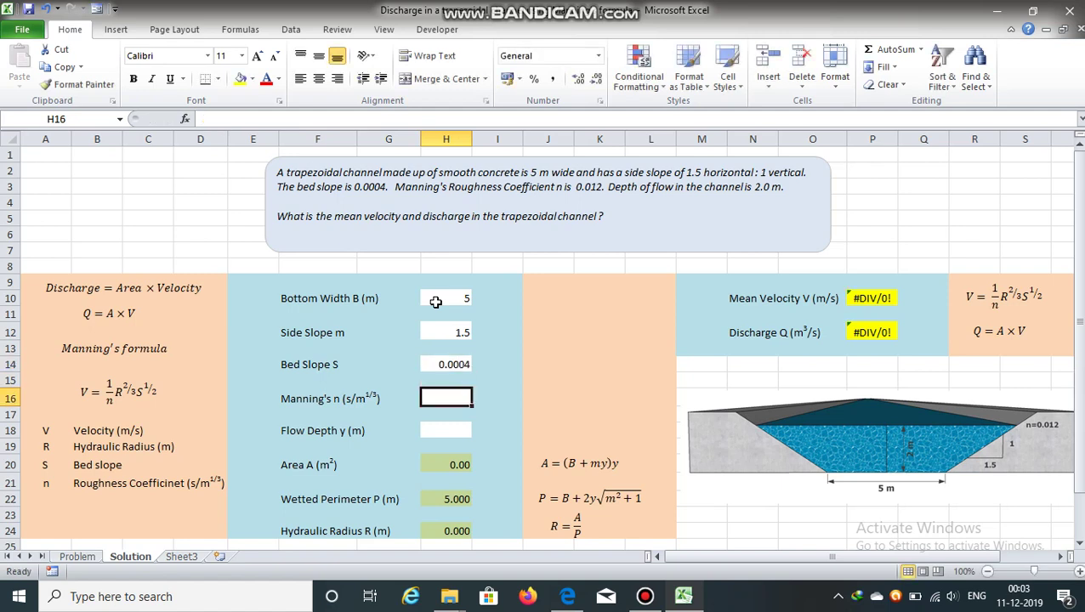
pyautogui.write('0.012')
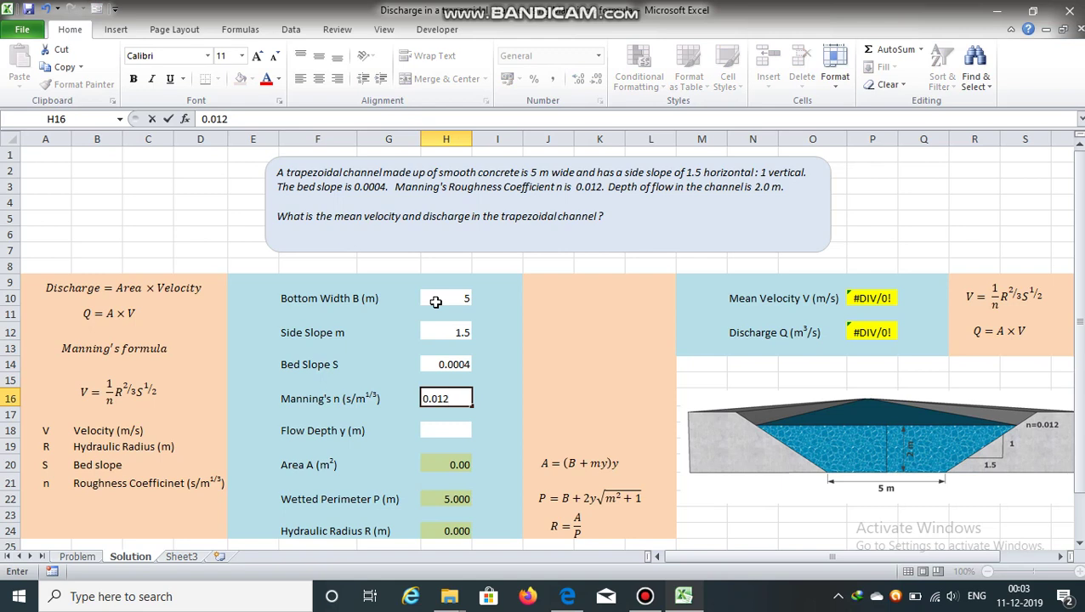
pyautogui.press('Return')
pyautogui.press('Return')
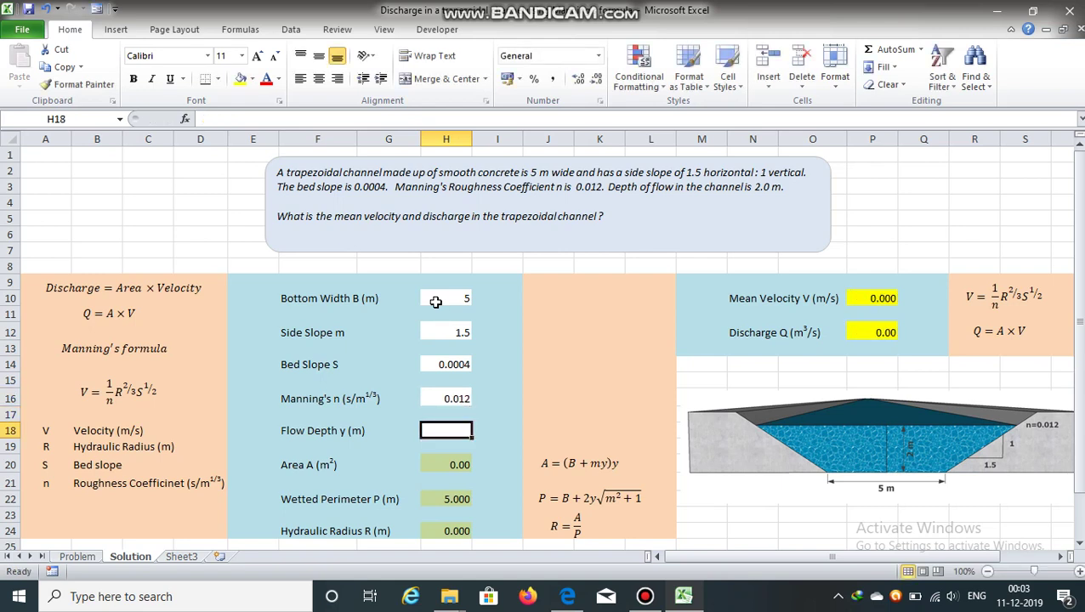
pyautogui.write('2')
pyautogui.press('Return')
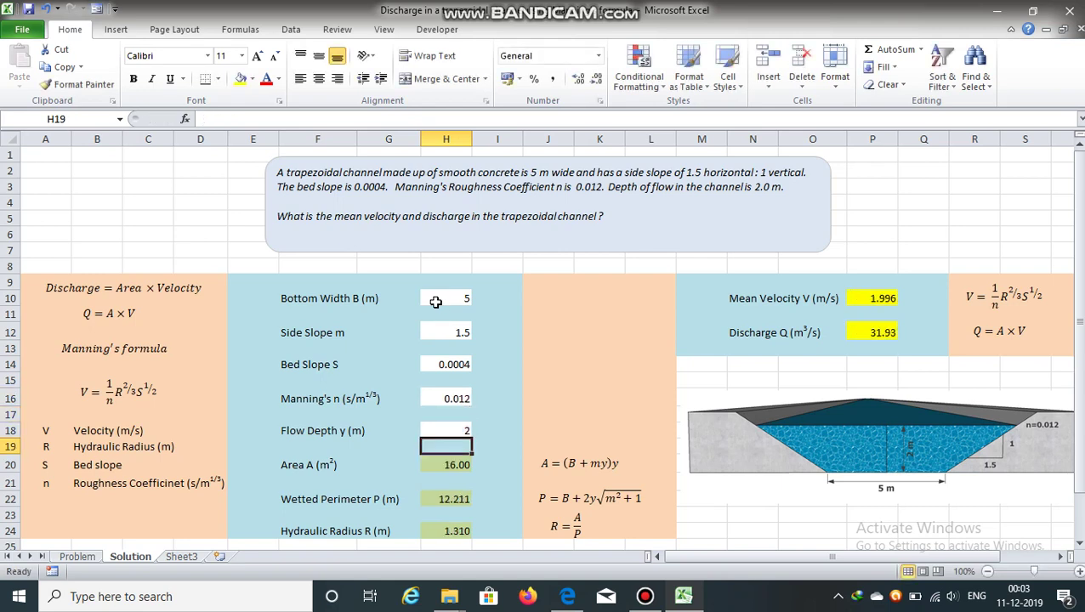
pyautogui.press('Return')
pyautogui.moveTo(1078, 209); pyautogui.dragTo(1079, 210)
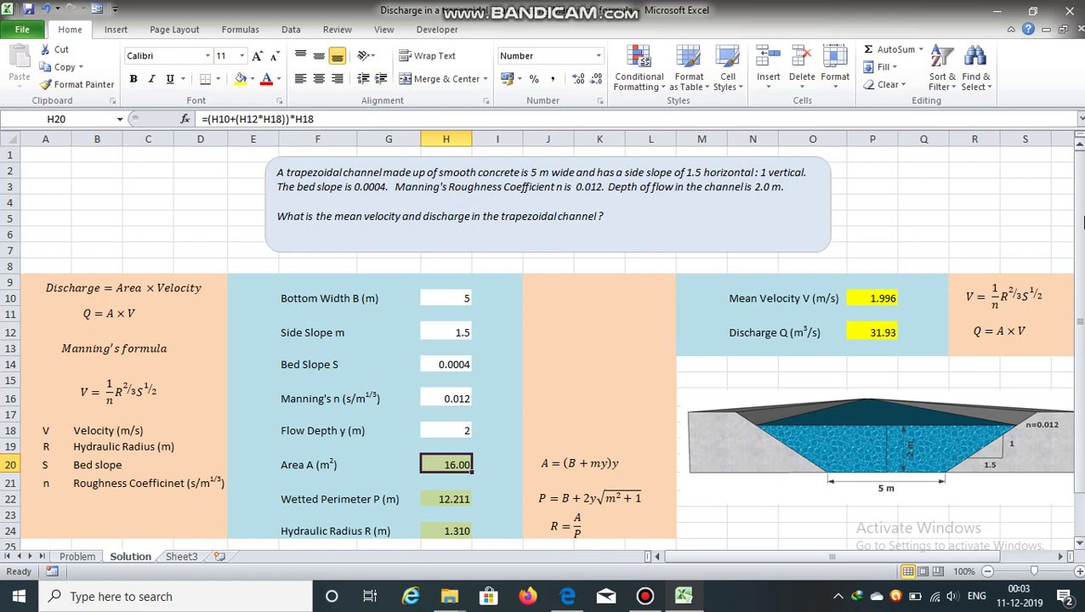
pyautogui.click(560, 463)
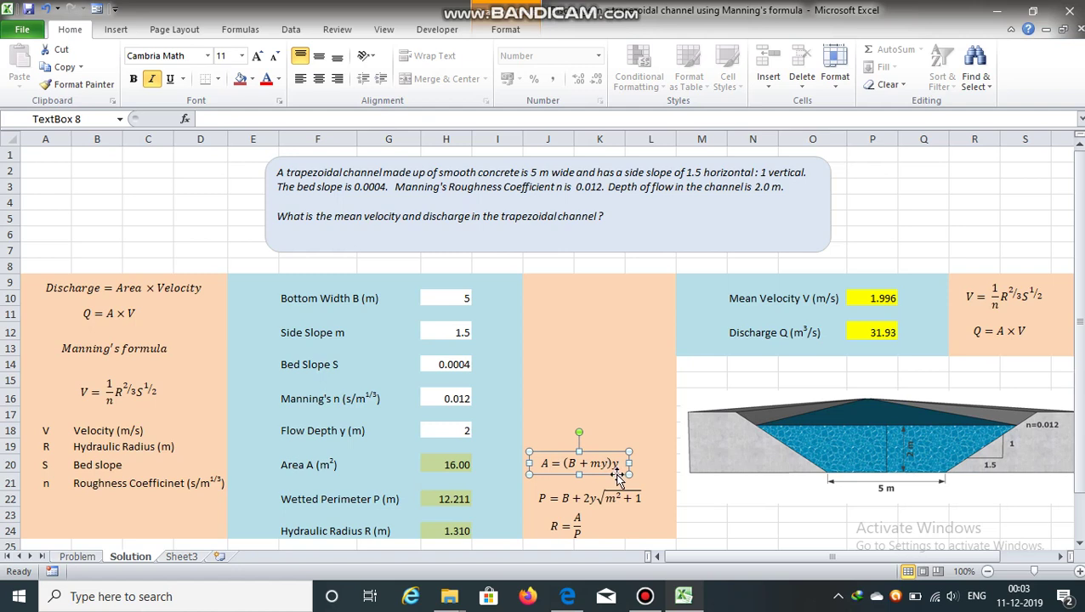
pyautogui.click(552, 499)
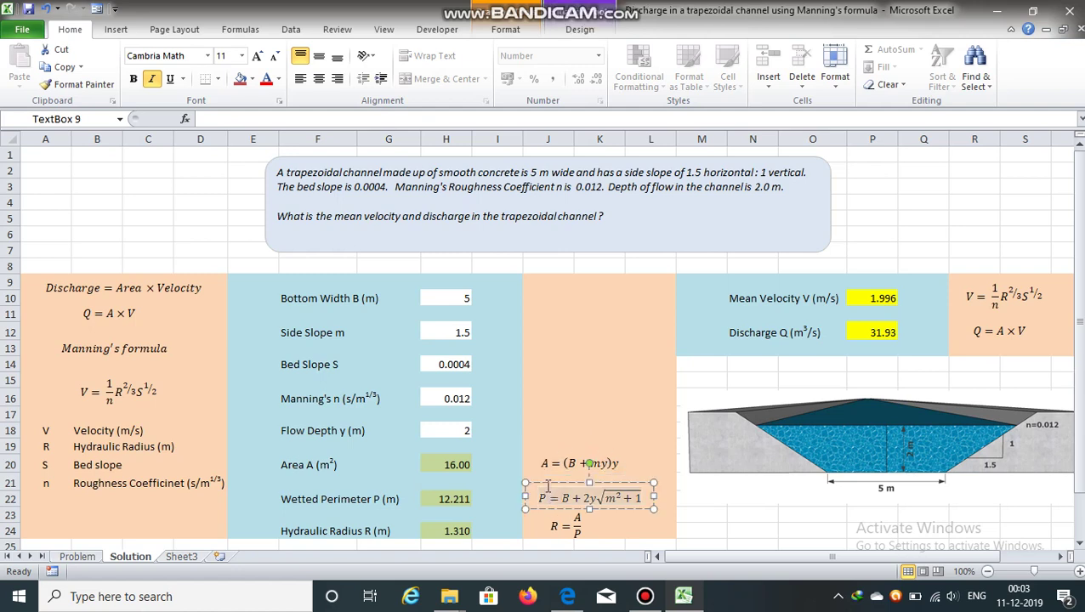
pyautogui.click(452, 499)
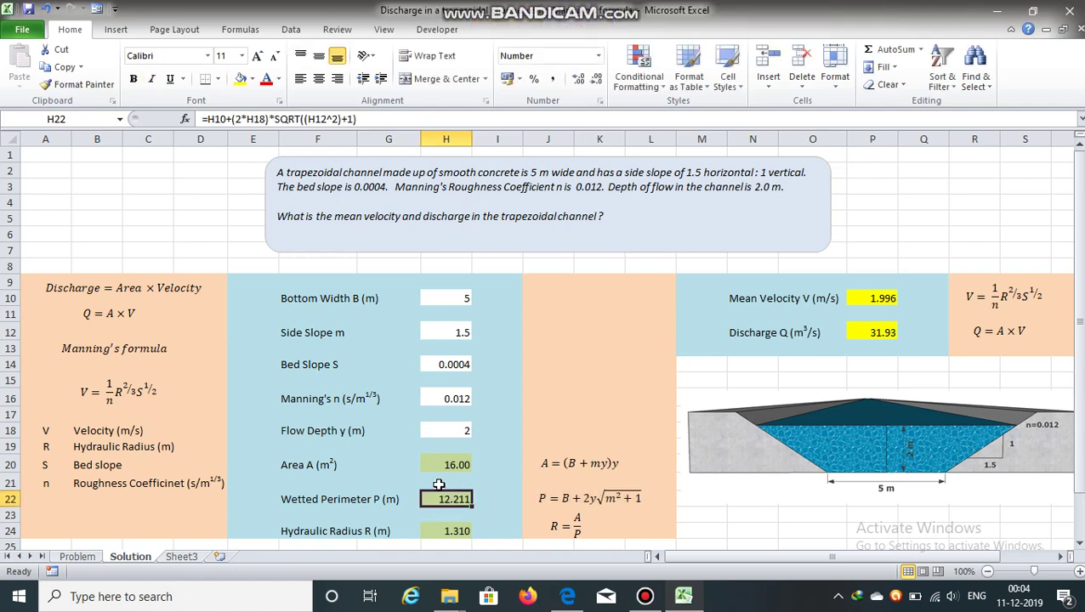
pyautogui.click(487, 519)
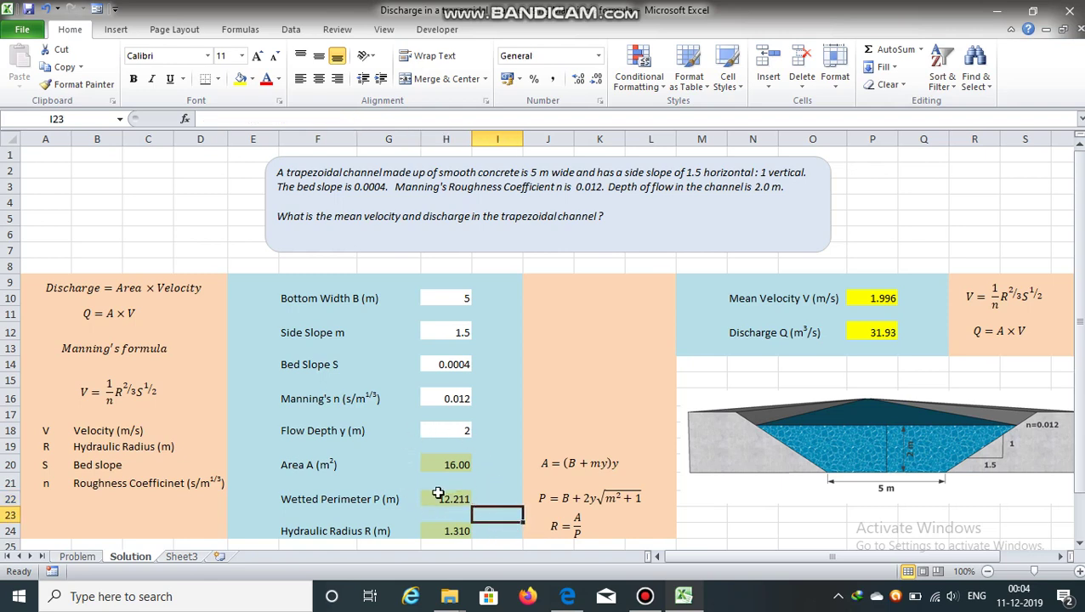
pyautogui.click(440, 528)
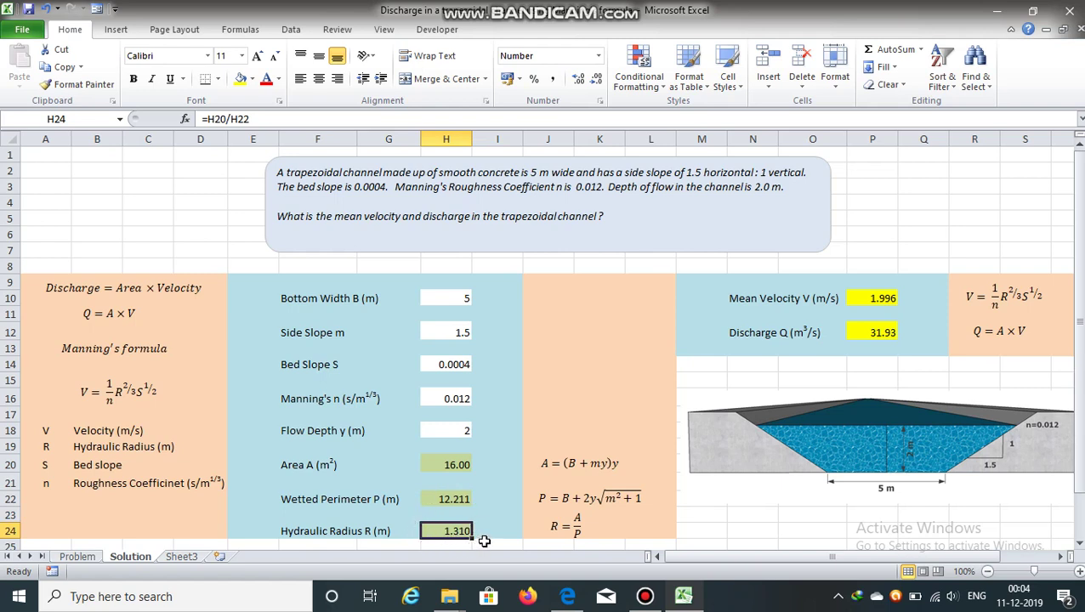
pyautogui.click(118, 391)
pyautogui.click(134, 391)
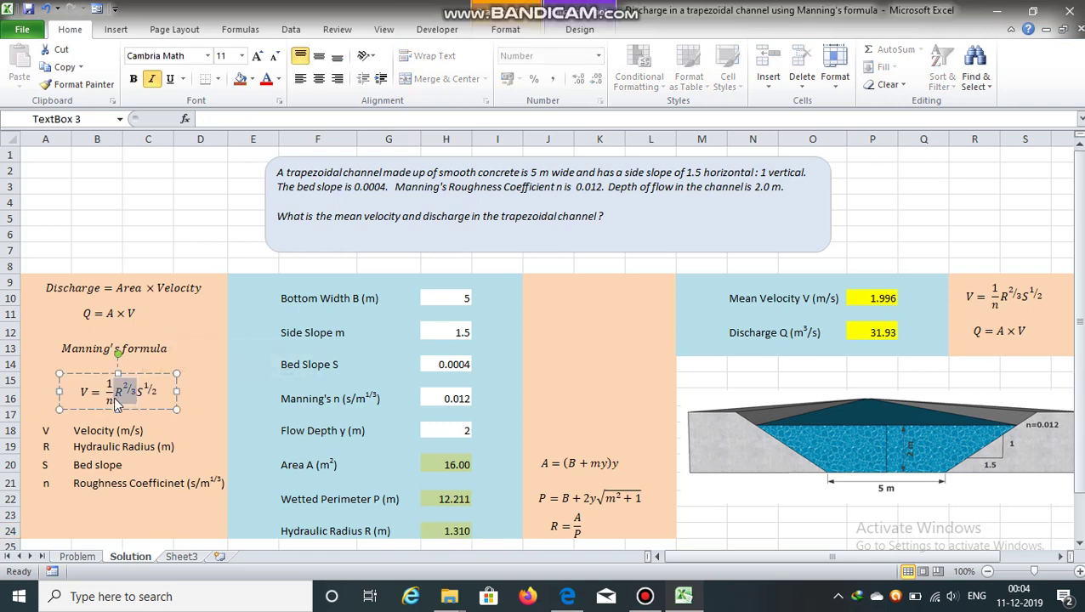
pyautogui.click(152, 412)
pyautogui.moveTo(743, 557); pyautogui.dragTo(799, 558)
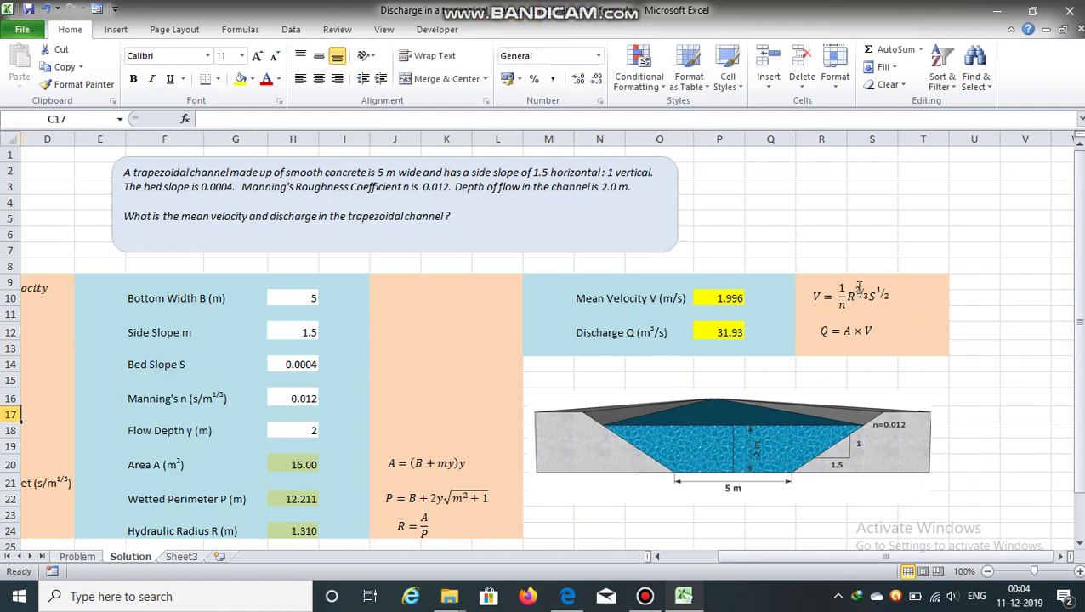
pyautogui.click(861, 289)
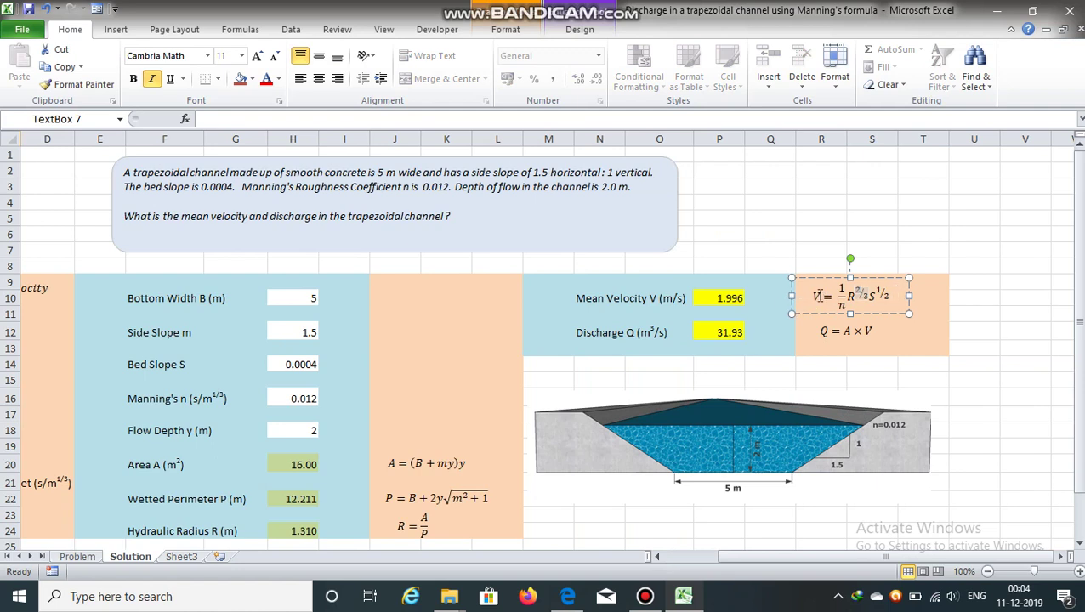
pyautogui.click(746, 299)
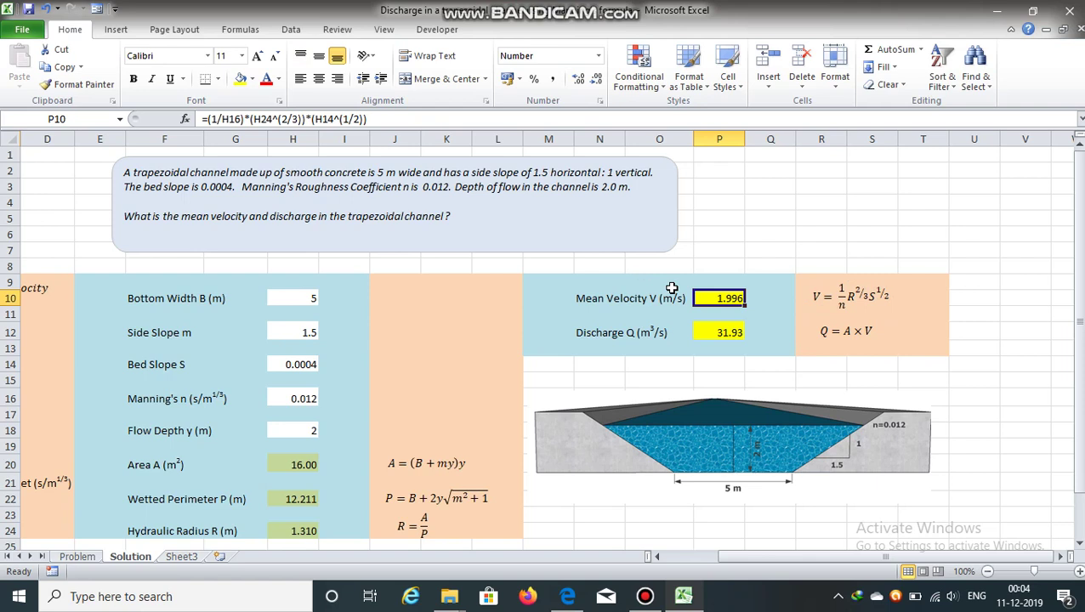
pyautogui.click(710, 331)
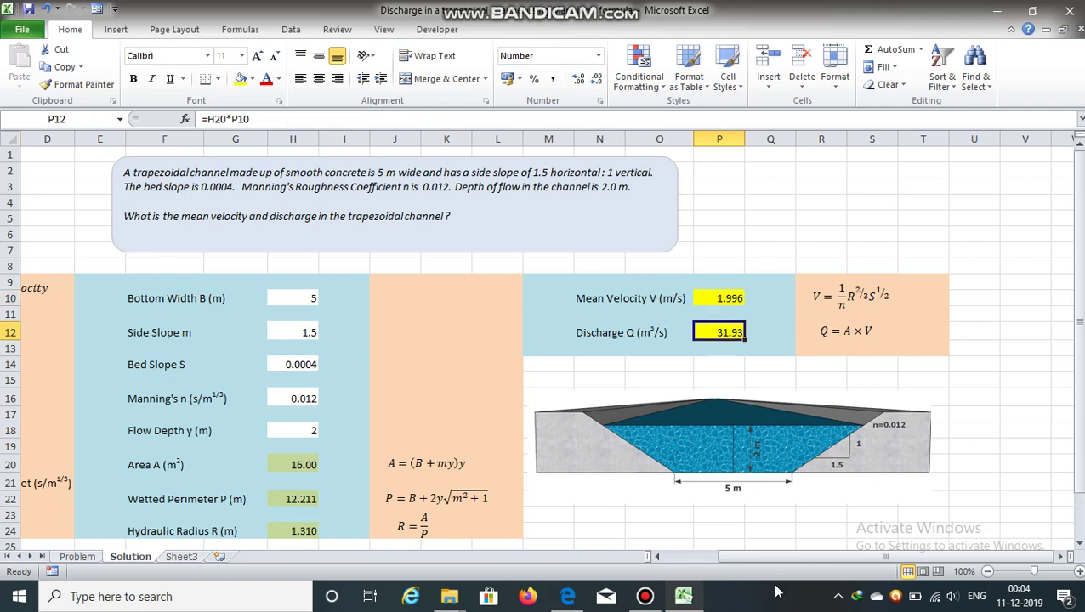
pyautogui.moveTo(796, 561); pyautogui.dragTo(791, 556)
pyautogui.moveTo(1077, 329); pyautogui.dragTo(1081, 338)
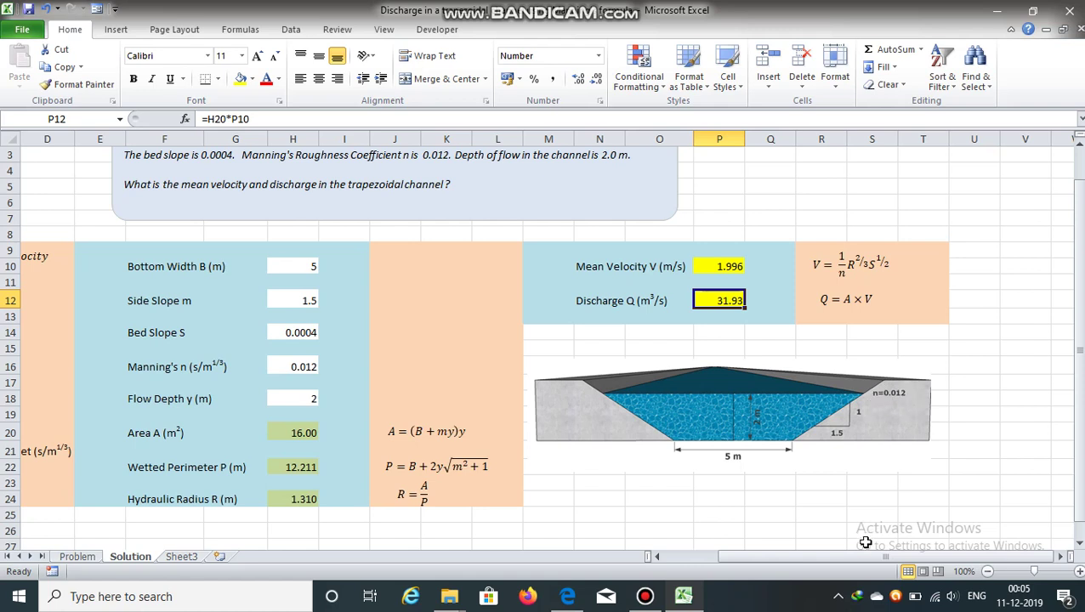
pyautogui.moveTo(852, 556); pyautogui.dragTo(774, 564)
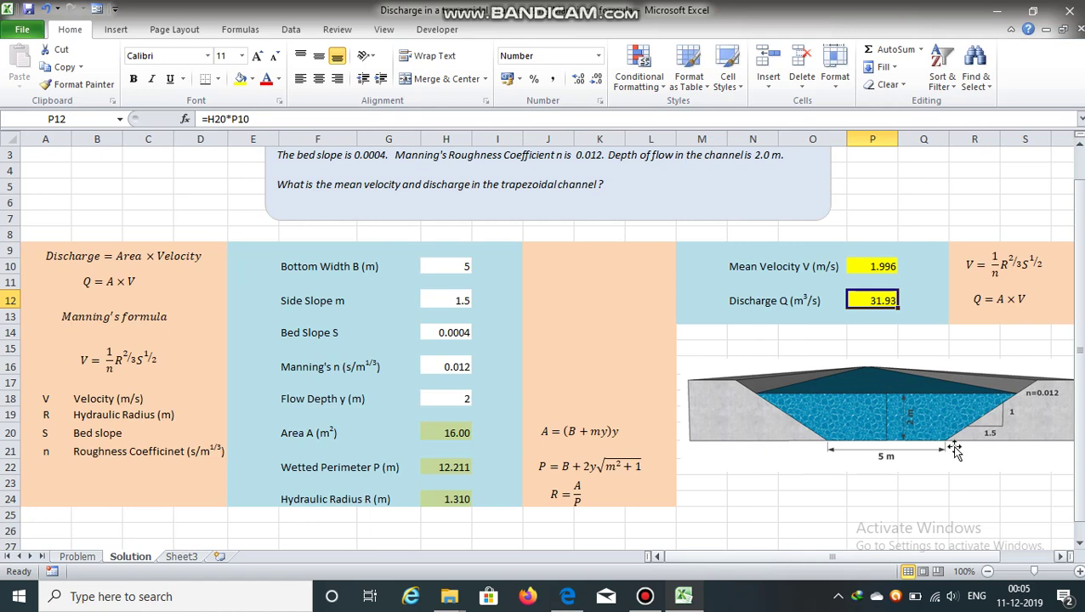
pyautogui.moveTo(1081, 383); pyautogui.dragTo(1078, 365)
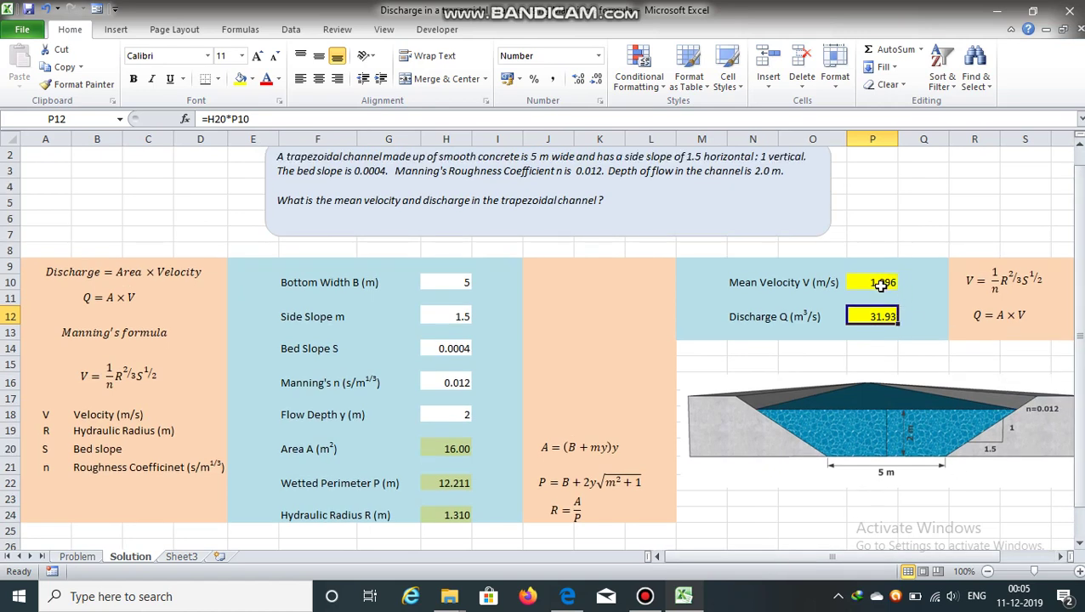
pyautogui.click(881, 289)
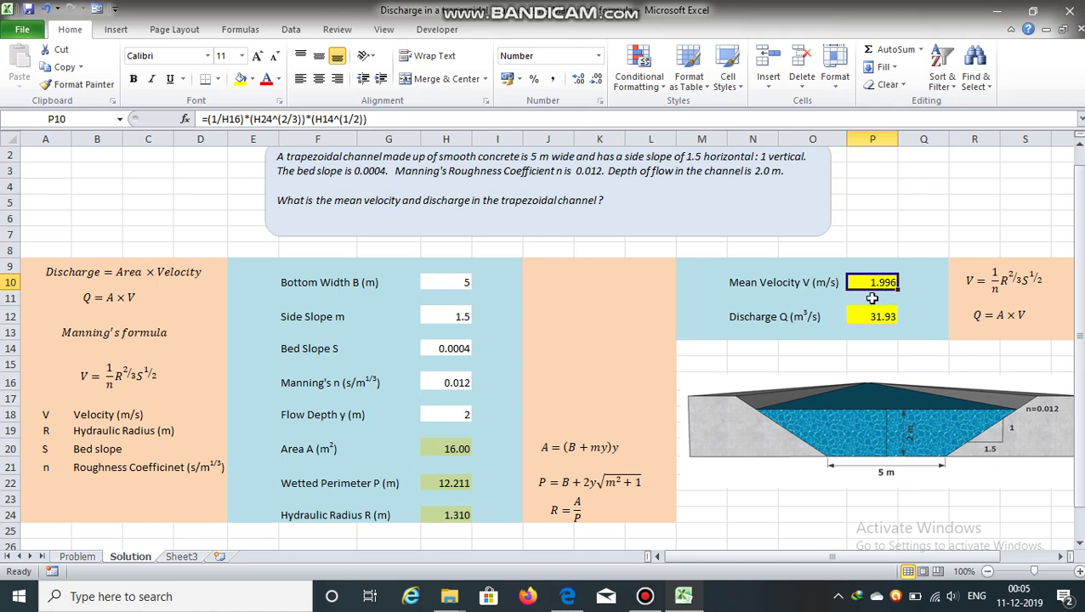
pyautogui.click(872, 316)
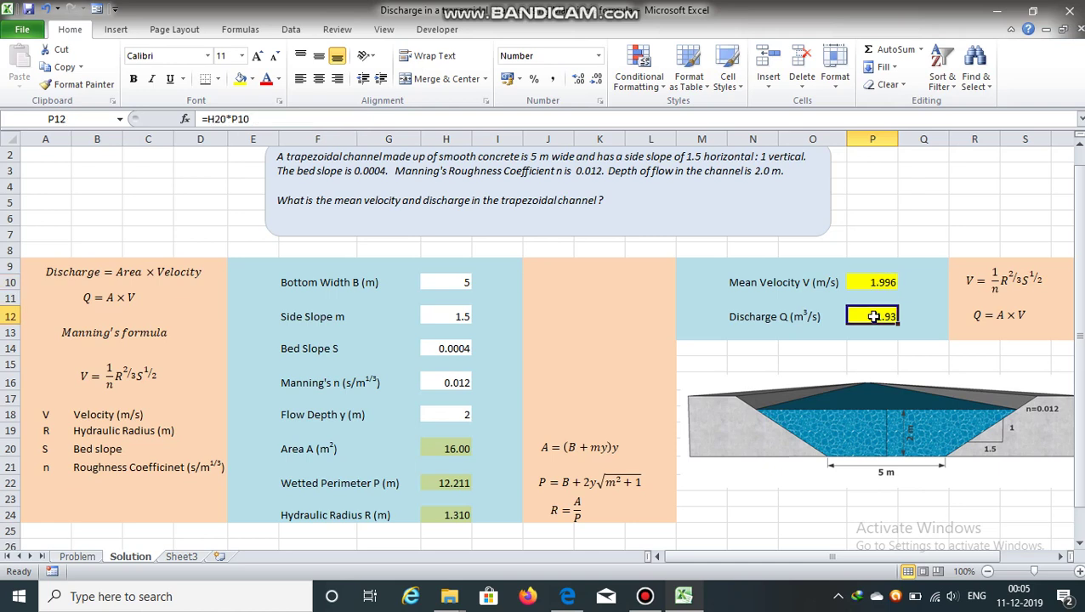